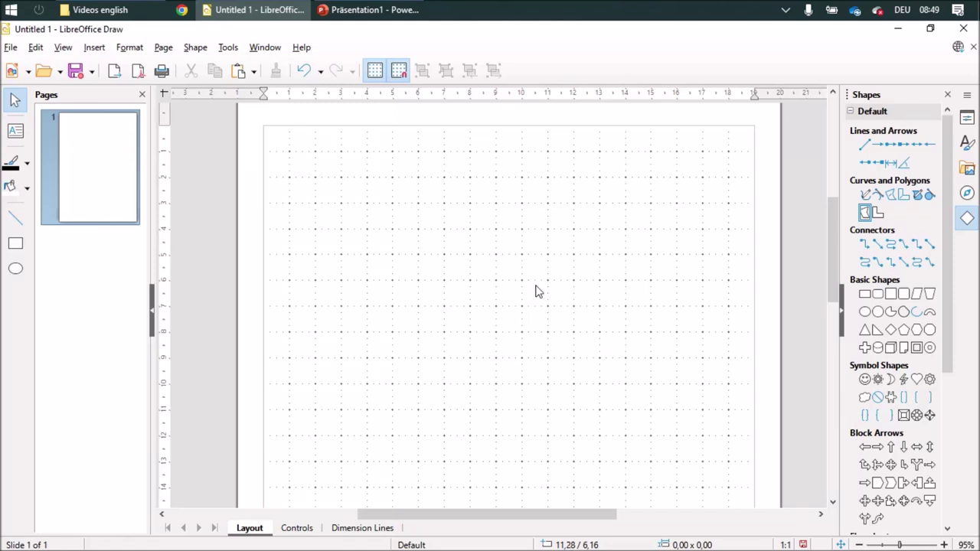
Add Send Backward and Send to Back after Exit Group on the Standard toolbar.
right_click(484, 71)
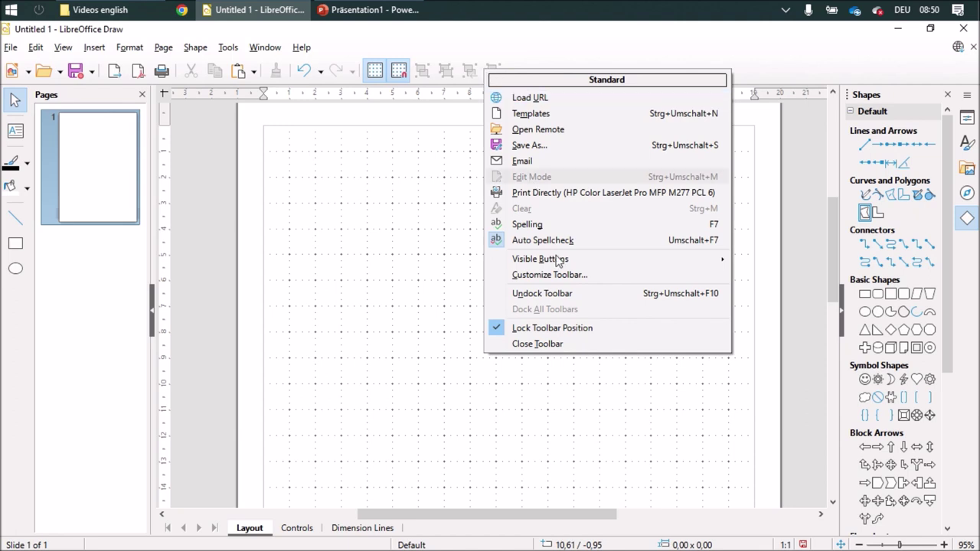
click(559, 280)
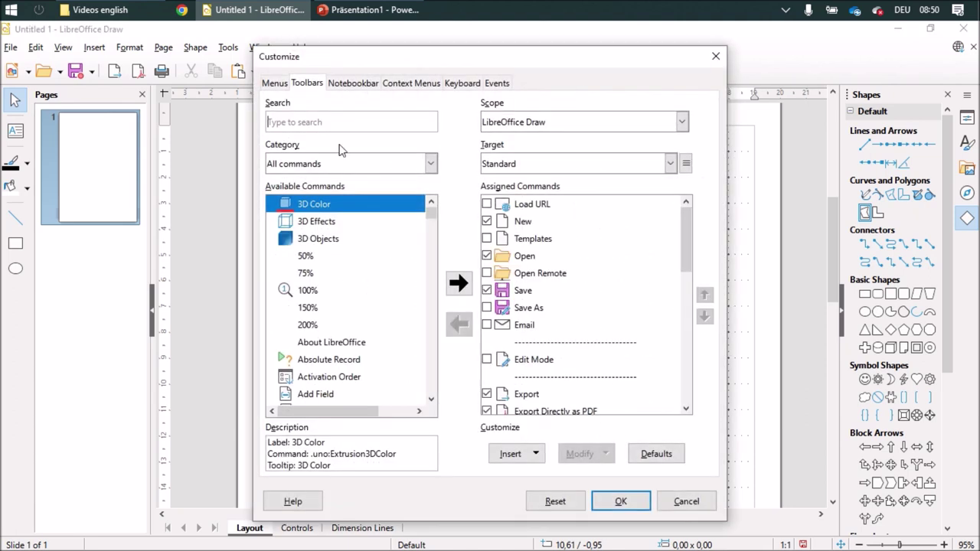
text(back)
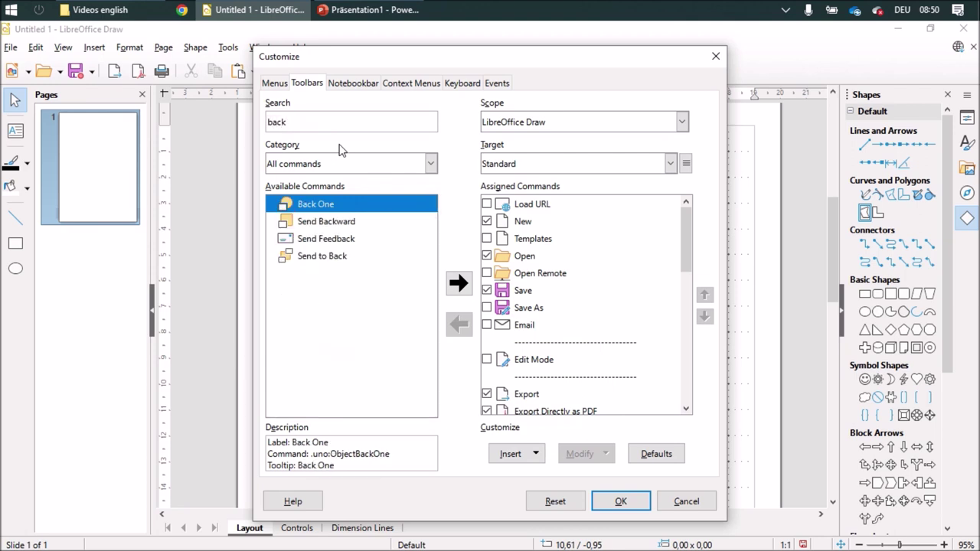
click(356, 227)
drag(686, 216, 686, 360)
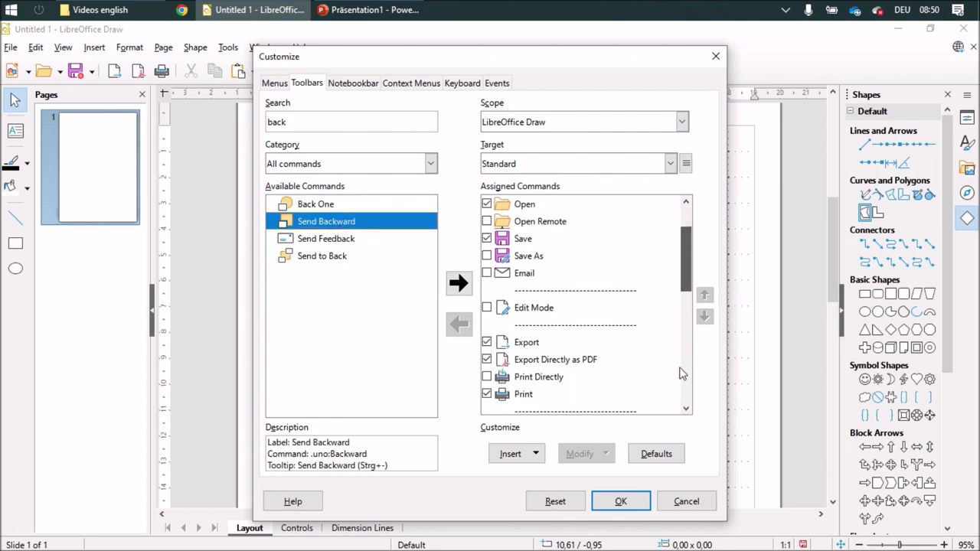
click(536, 396)
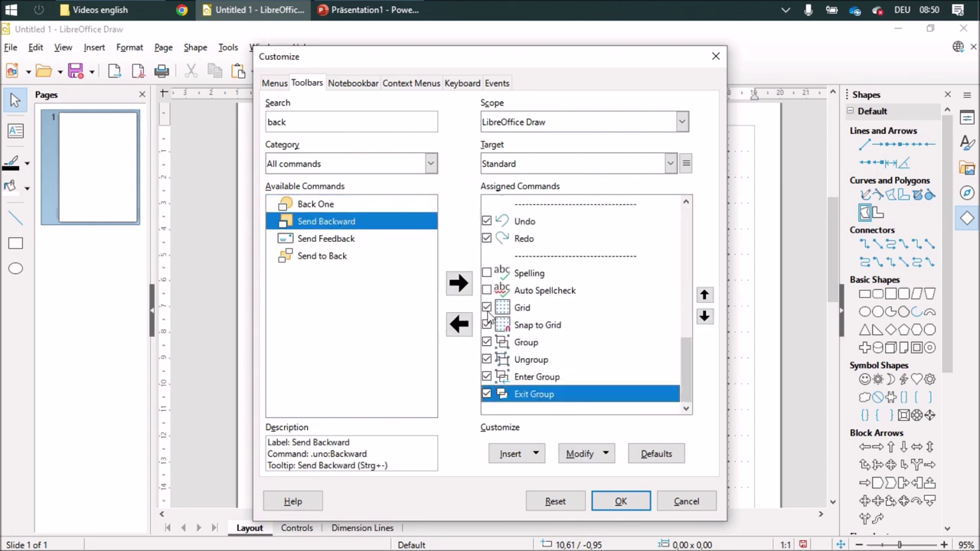
click(462, 283)
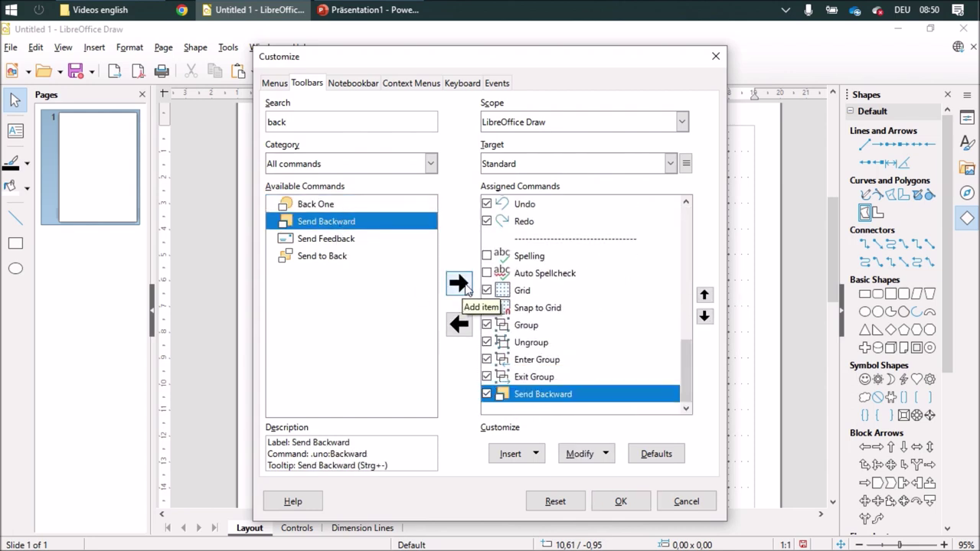
click(324, 257)
click(459, 283)
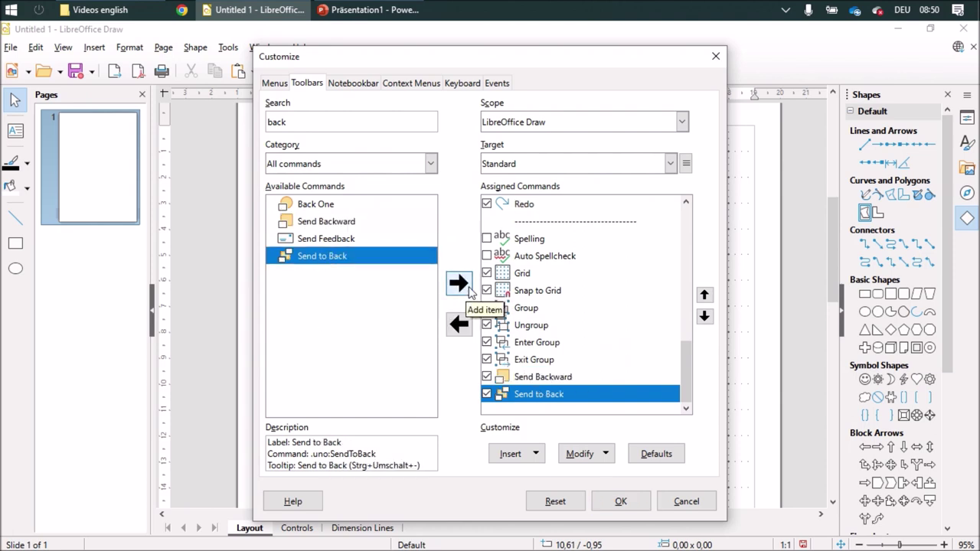
key(shift+Tab)
key(shift+Tab)
key(shift+Tab)
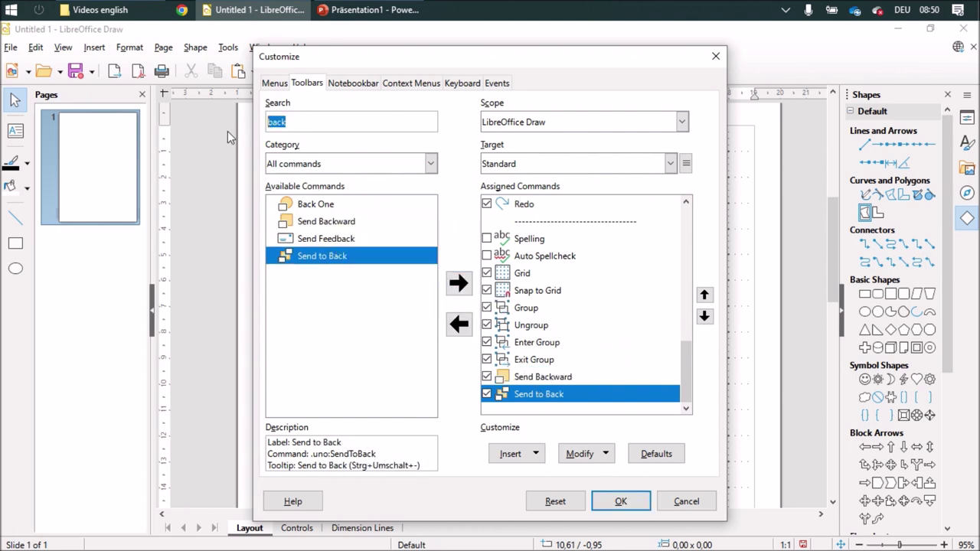
Search the 'forw' commands and add Bring to Front to the Standard toolbar.
text(forw)
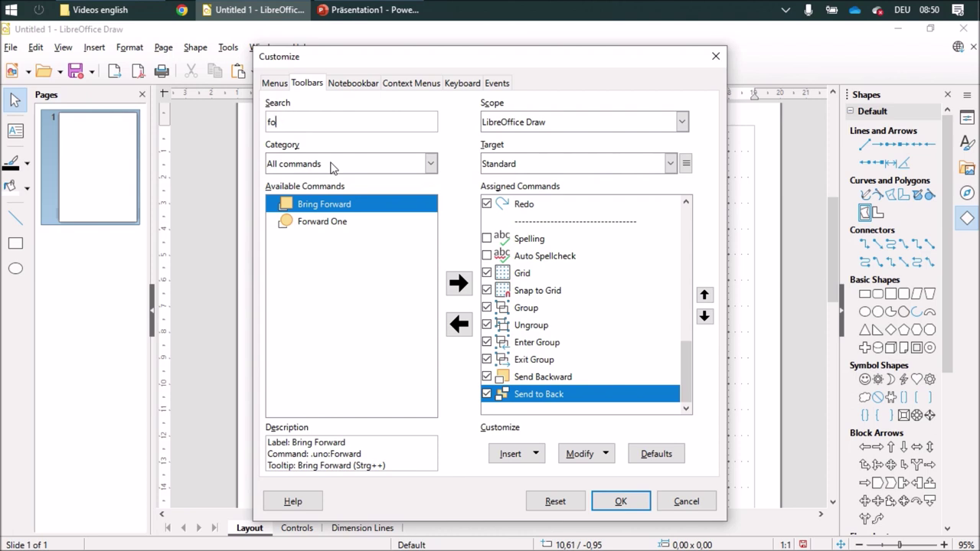
key(BackSpace)
text(ront)
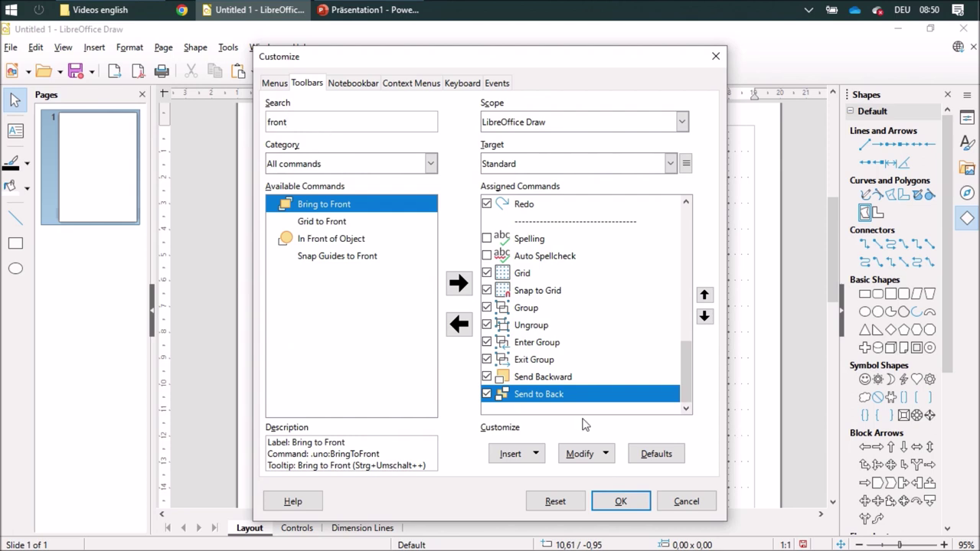
click(452, 285)
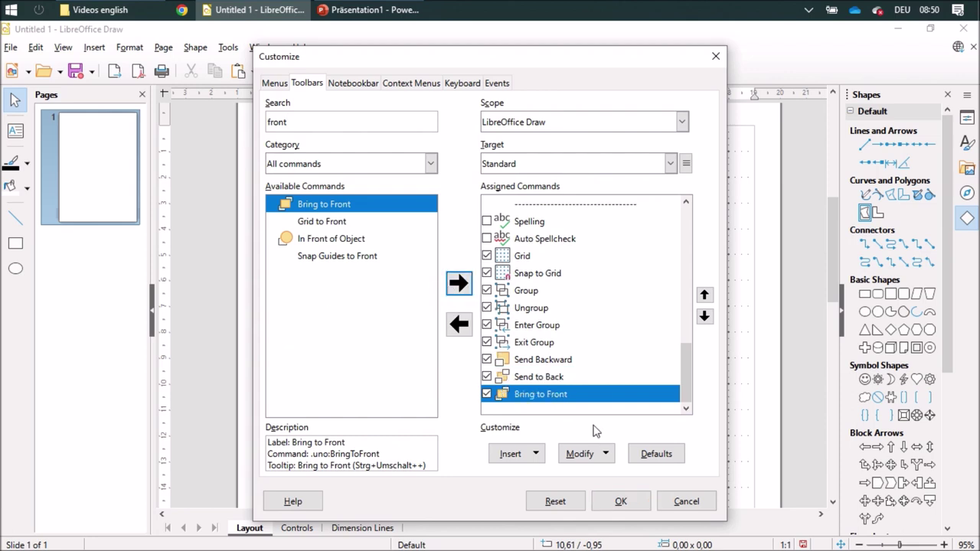
Add Bring Forward after Send Backward and apply the Standard toolbar changes.
double_click(328, 123)
text(v)
key(BackSpace)
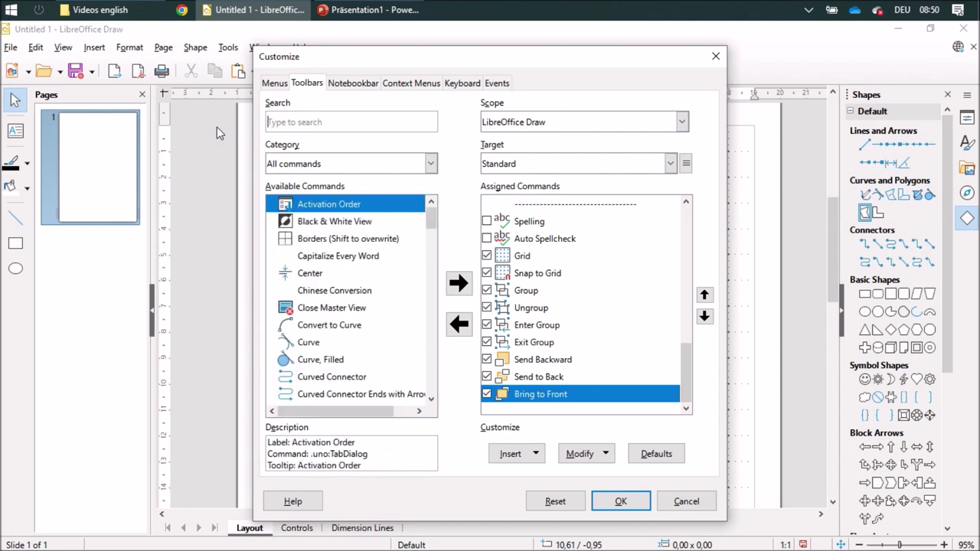
text(bring)
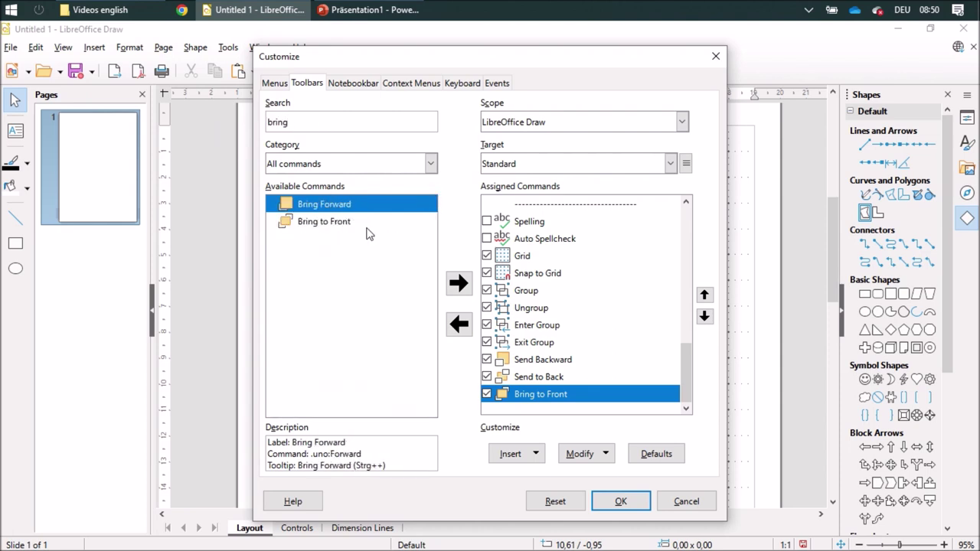
click(547, 361)
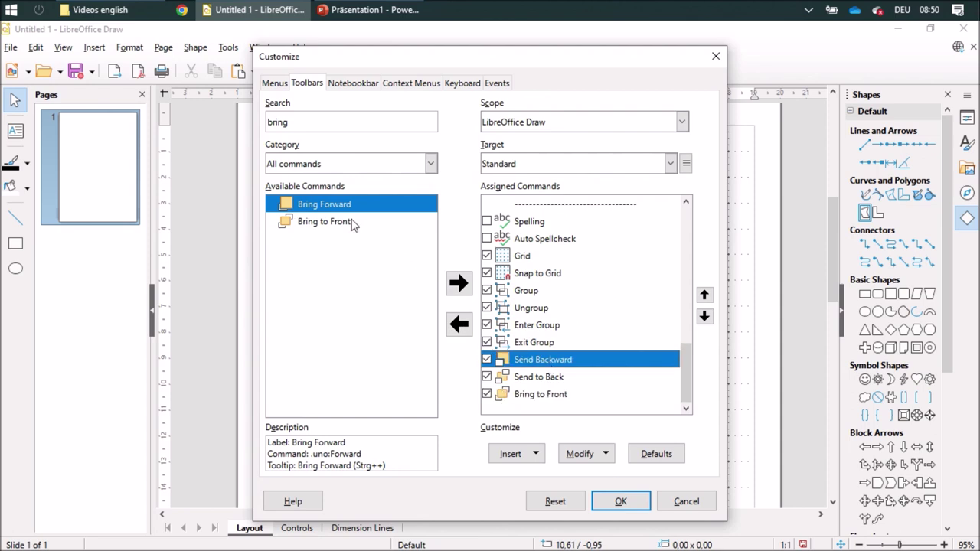
click(459, 285)
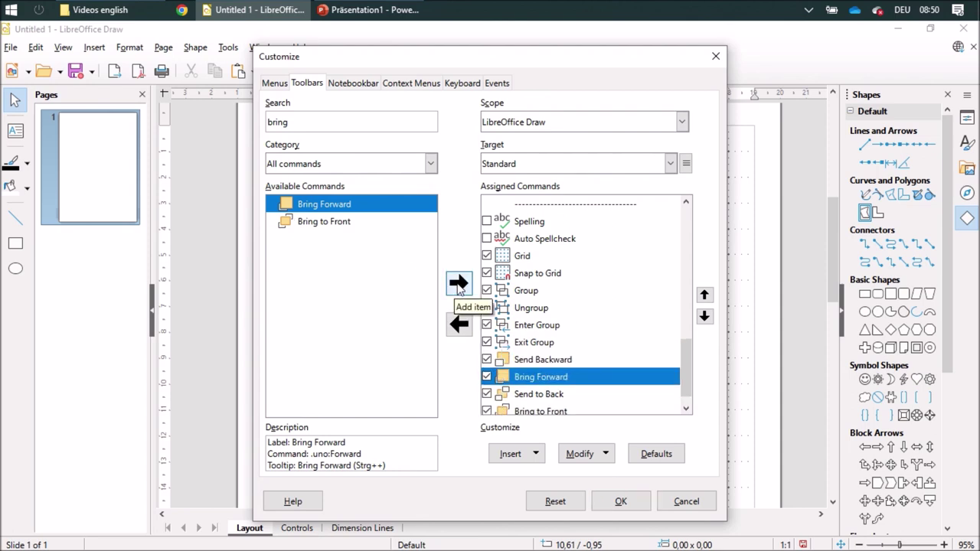
click(622, 502)
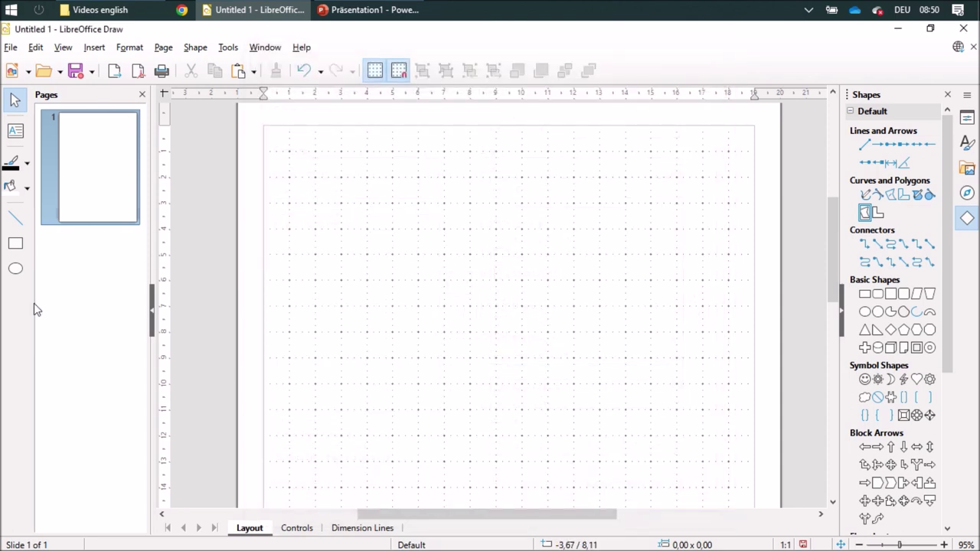
Place the Polygon, Filled tool after Ellipse on the Drawing toolbar and apply it.
right_click(16, 272)
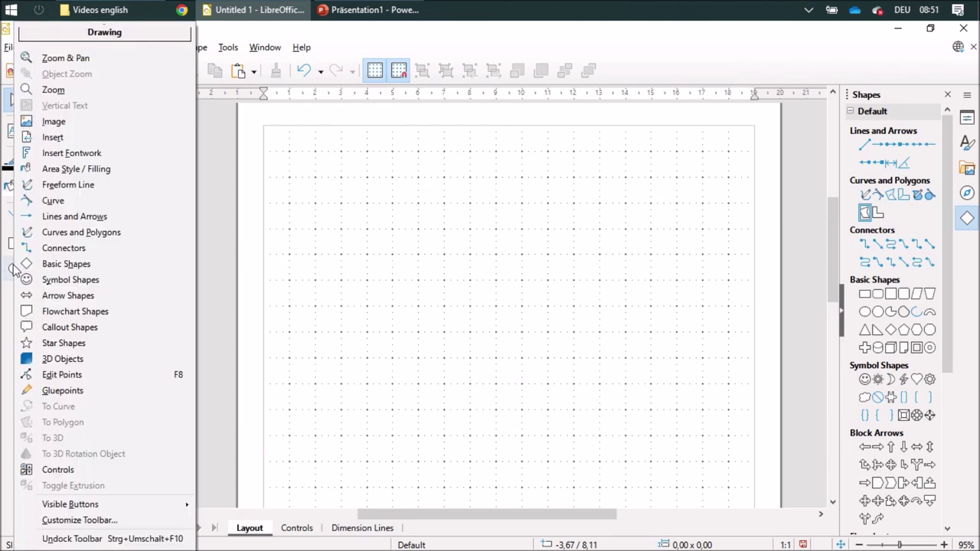
click(79, 520)
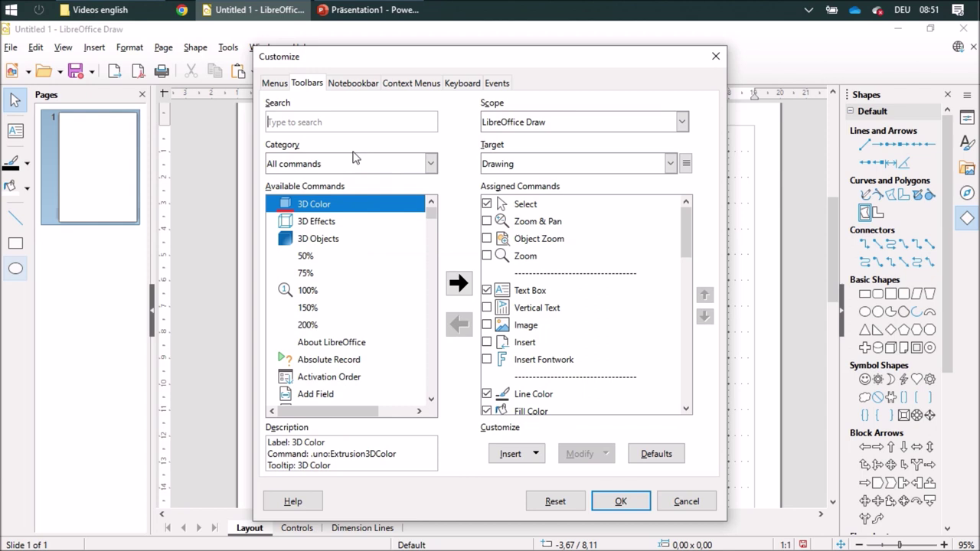
text(poly)
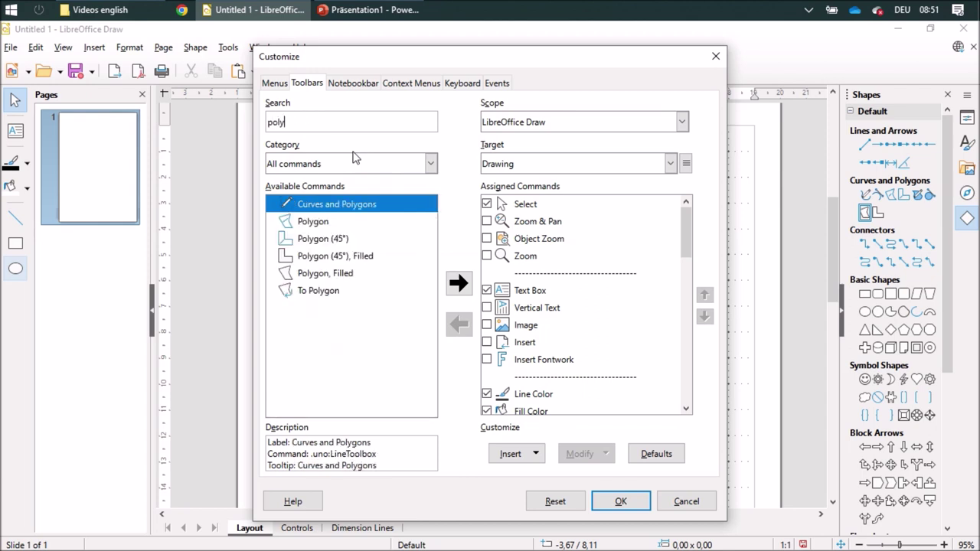
click(333, 280)
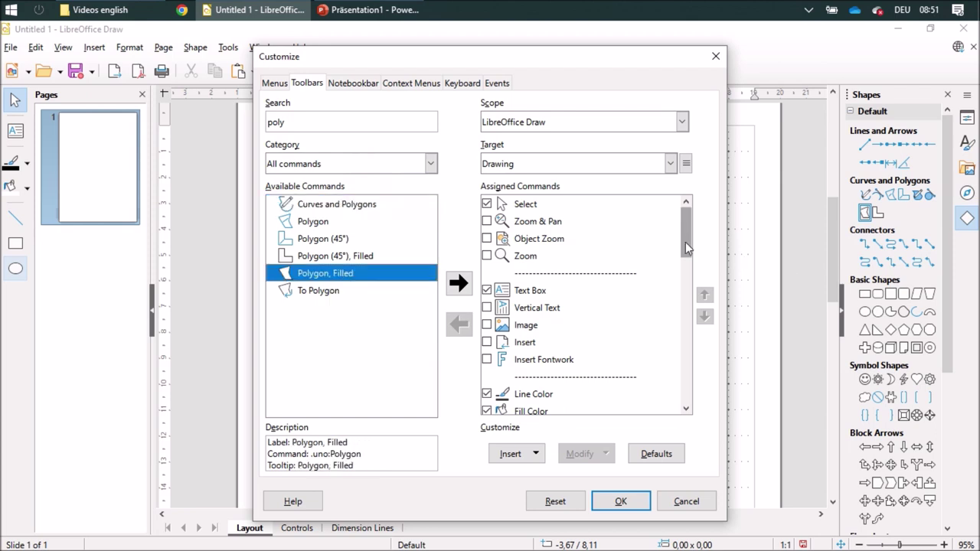
drag(685, 242, 676, 387)
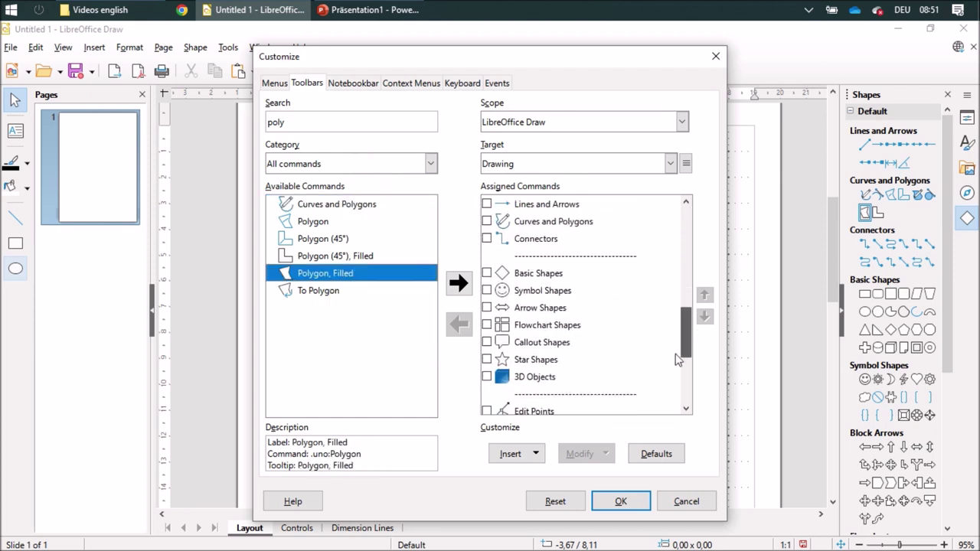
drag(677, 386, 682, 301)
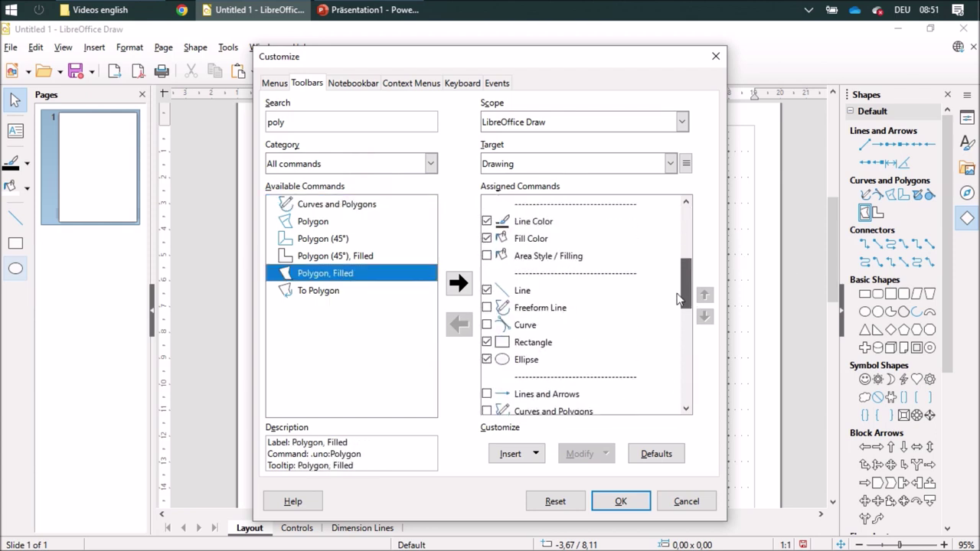
click(535, 366)
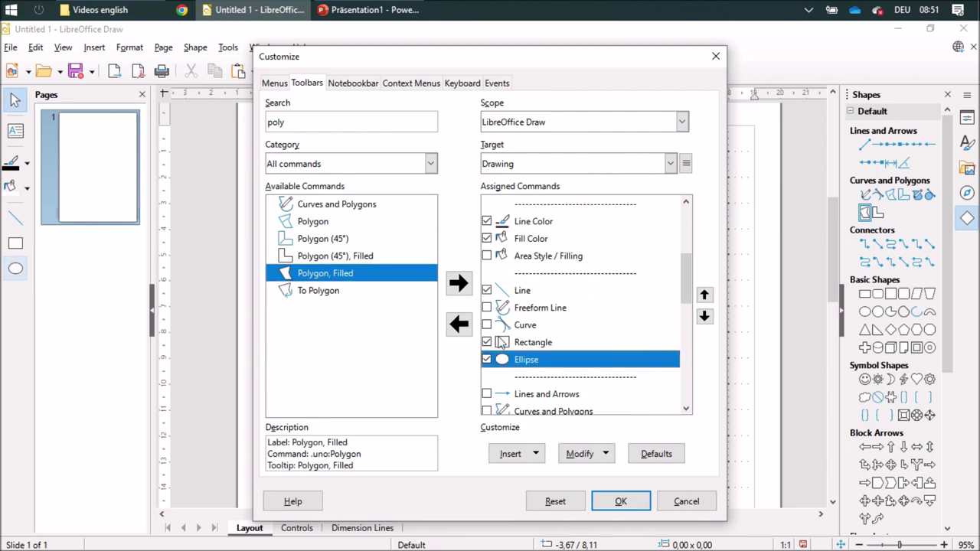
click(458, 283)
click(620, 501)
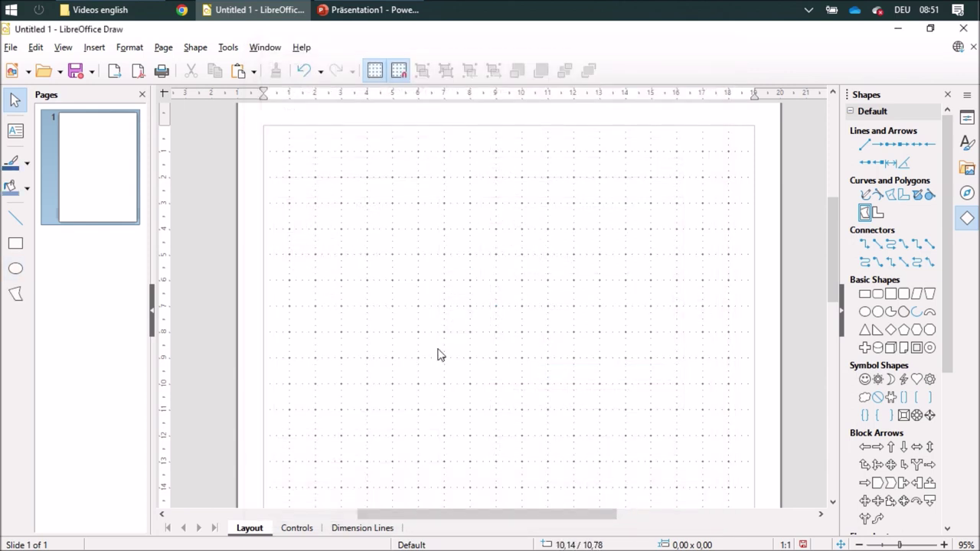
Draw a small 1 × 1 square near the page's top-left with the Rectangle tool.
click(15, 244)
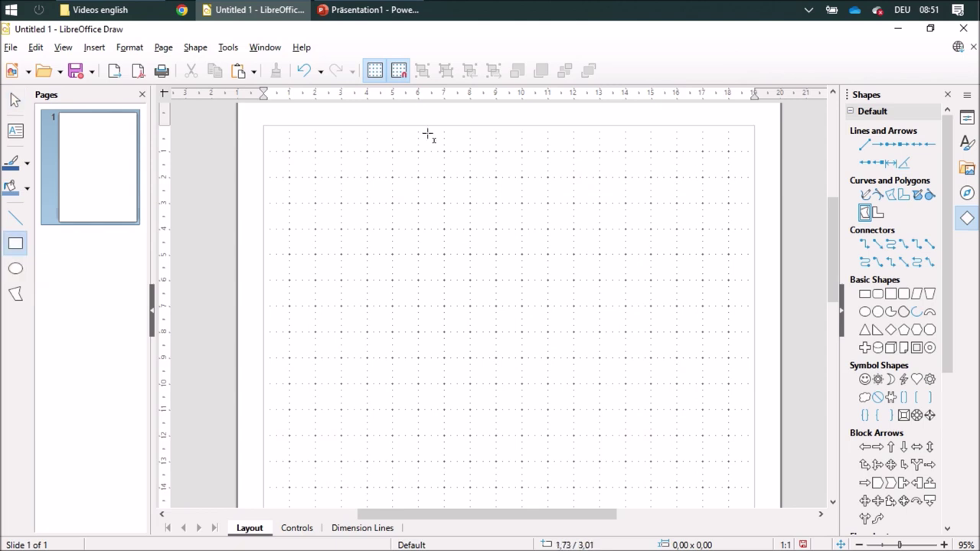
drag(315, 203, 339, 227)
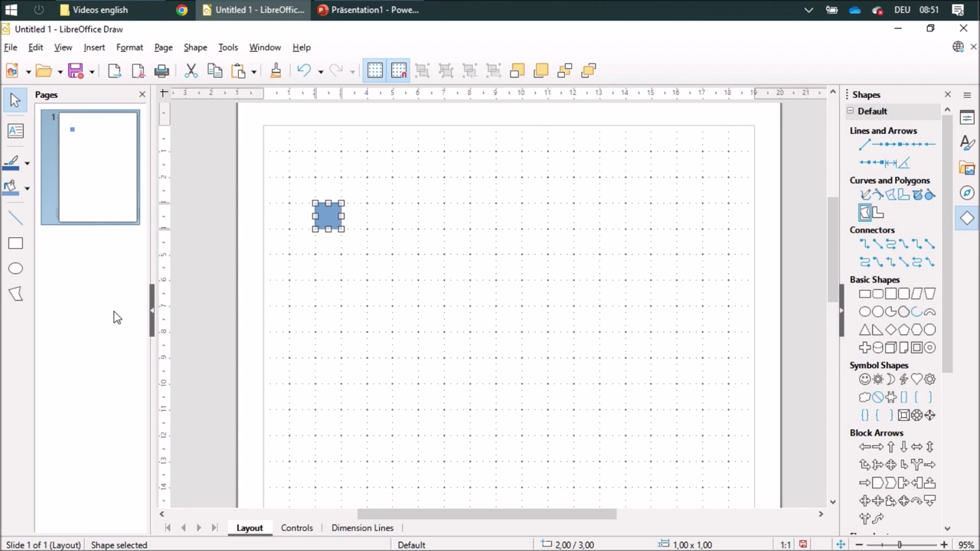
click(15, 296)
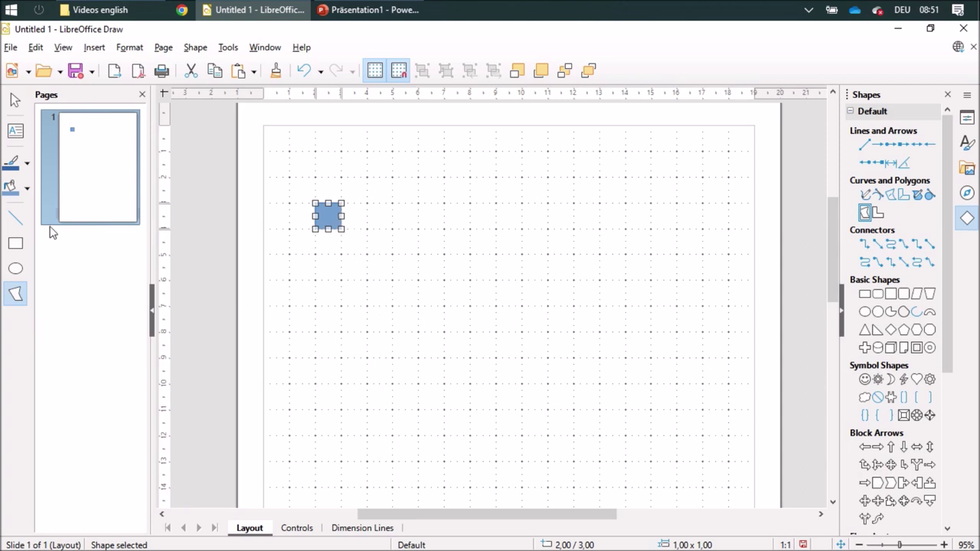
Draw the cube's slanted right side face as a filled polygon off the square's edge.
click(15, 101)
click(423, 306)
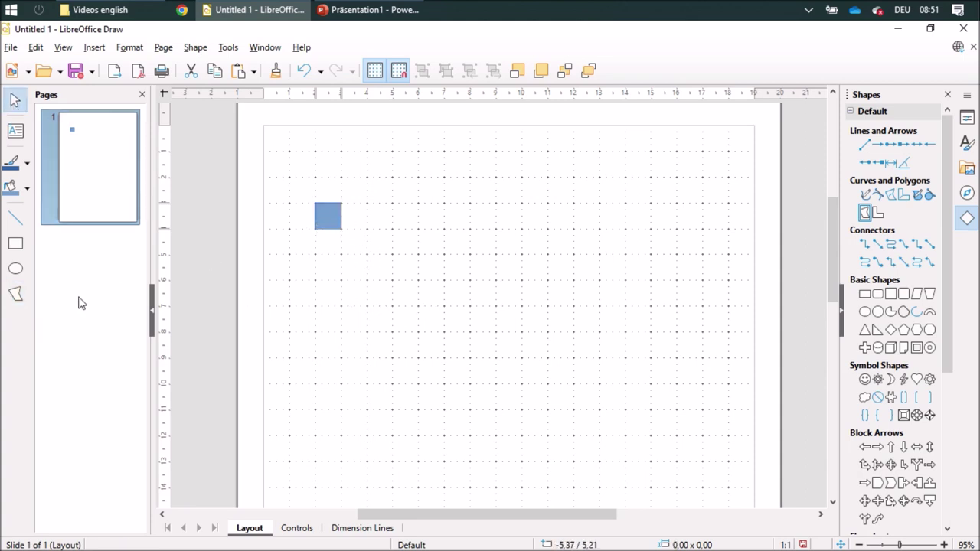
click(15, 295)
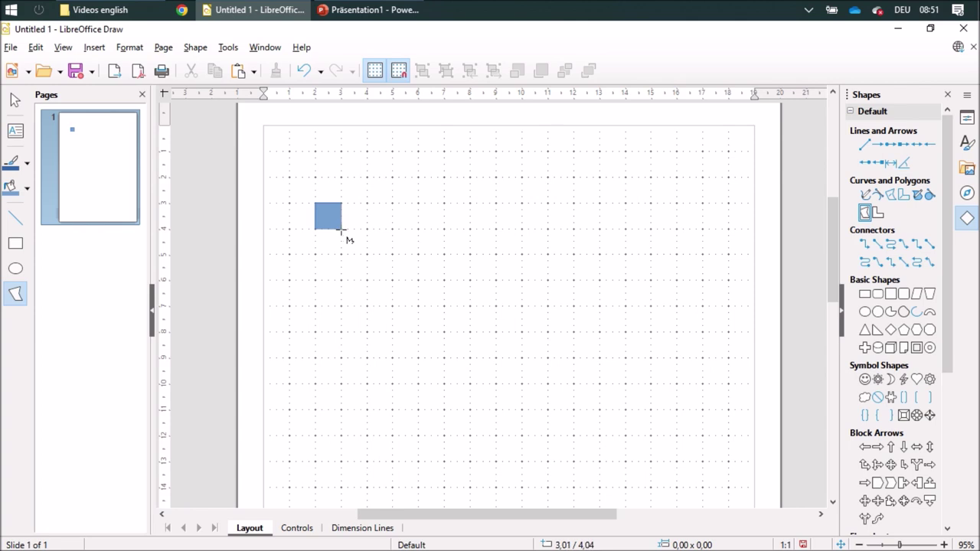
drag(342, 229, 355, 216)
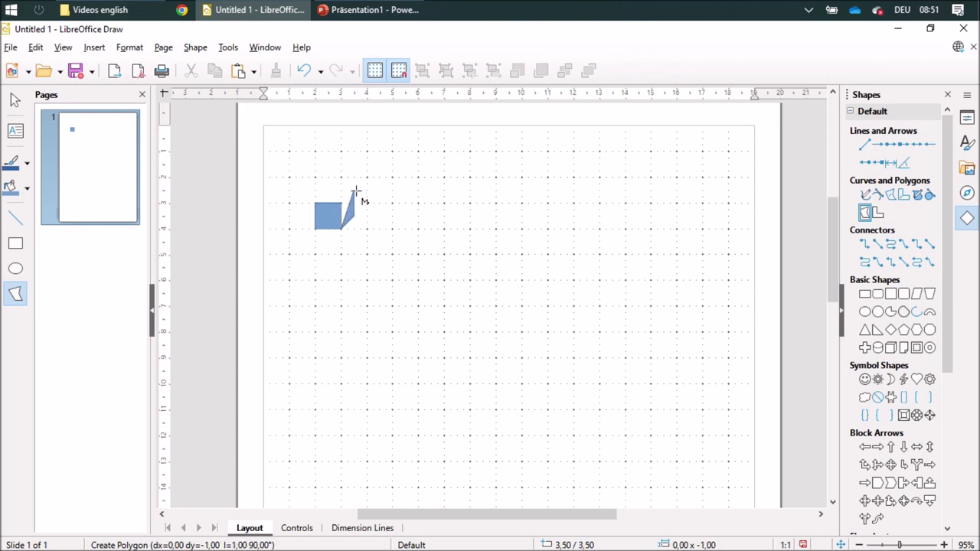
click(356, 189)
click(341, 201)
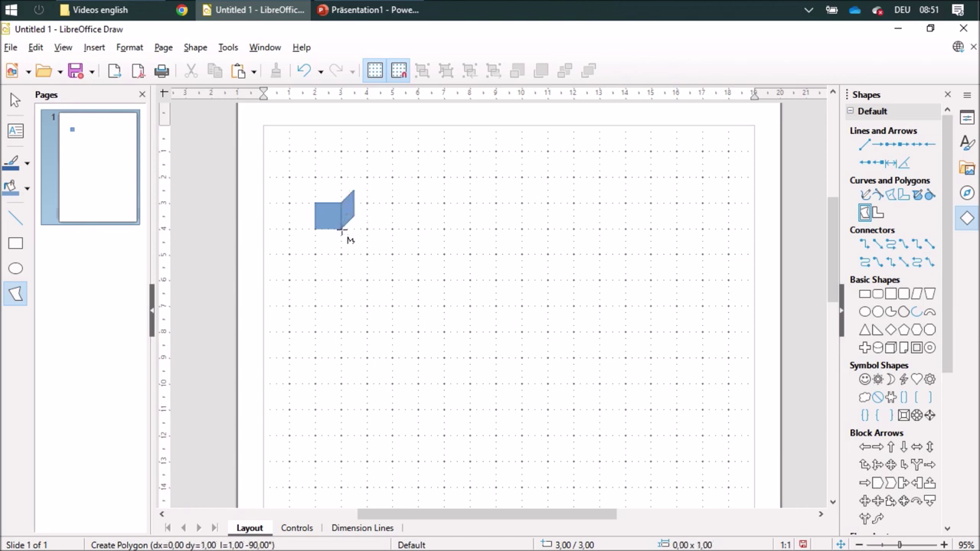
double_click(342, 228)
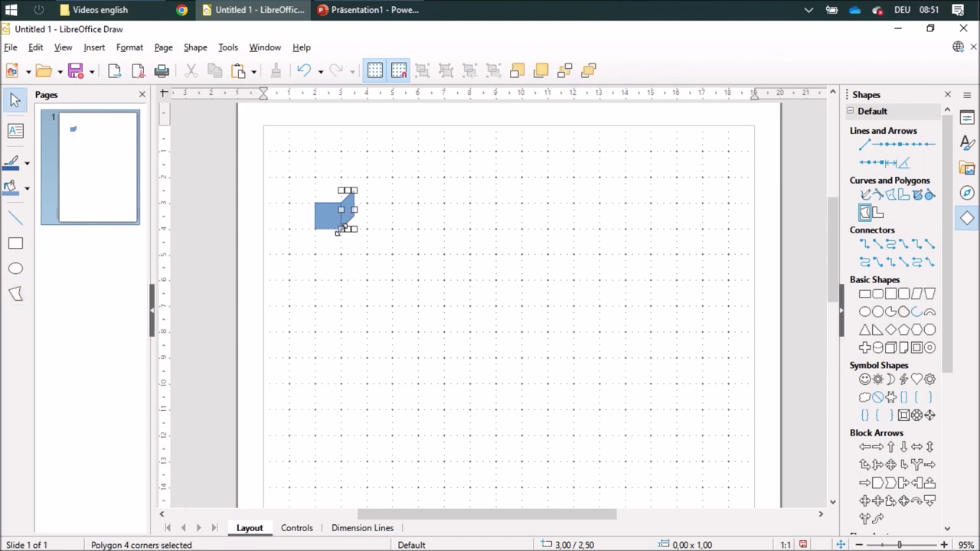
click(416, 293)
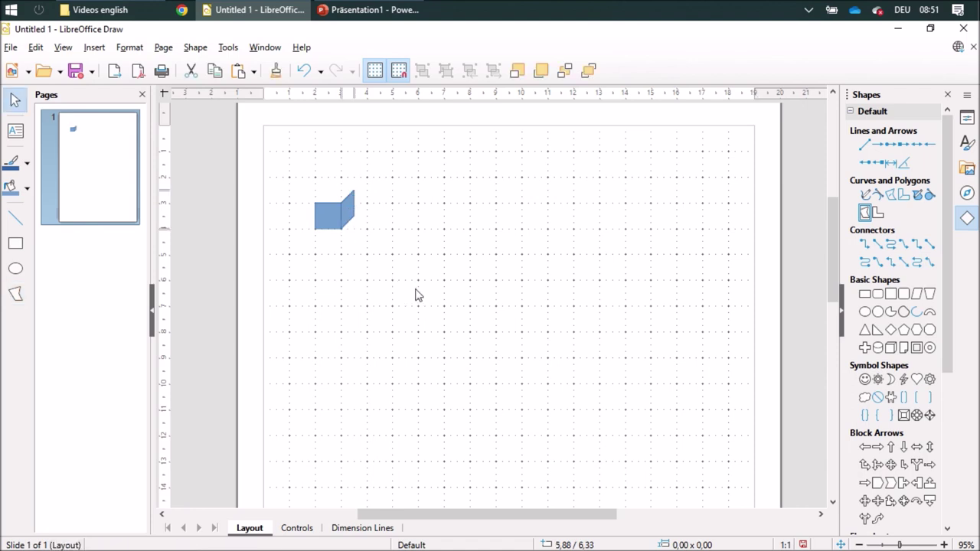
Draw the cube's top face as a filled polygon above the square.
click(16, 293)
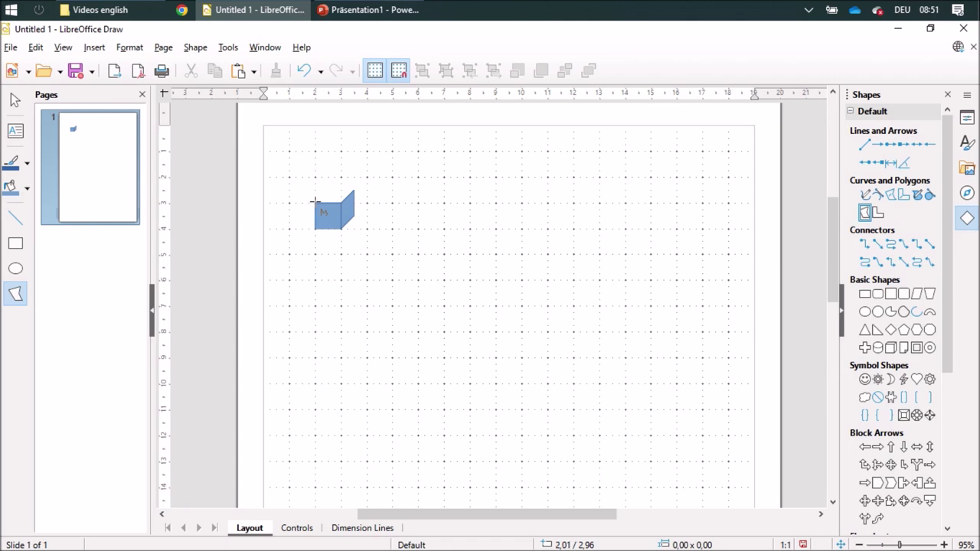
drag(315, 203, 341, 201)
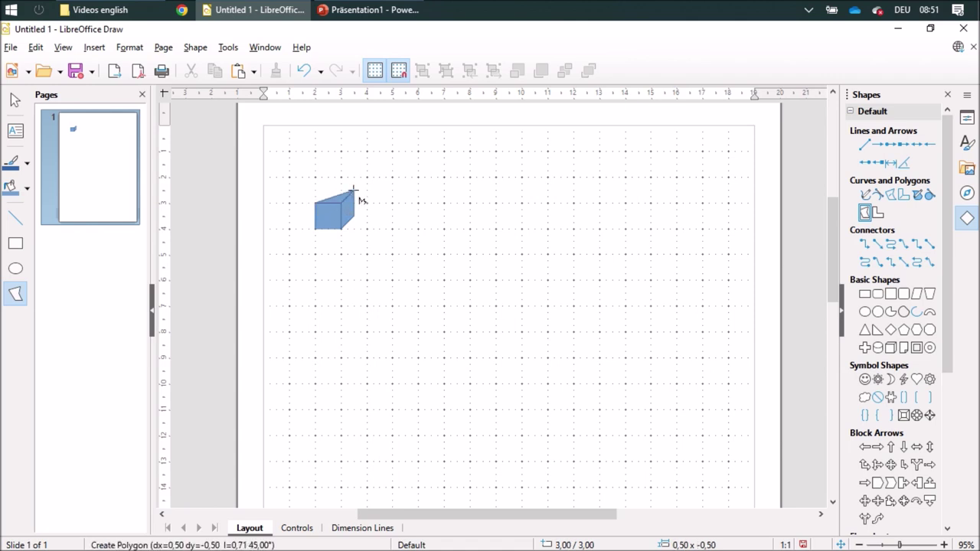
click(354, 189)
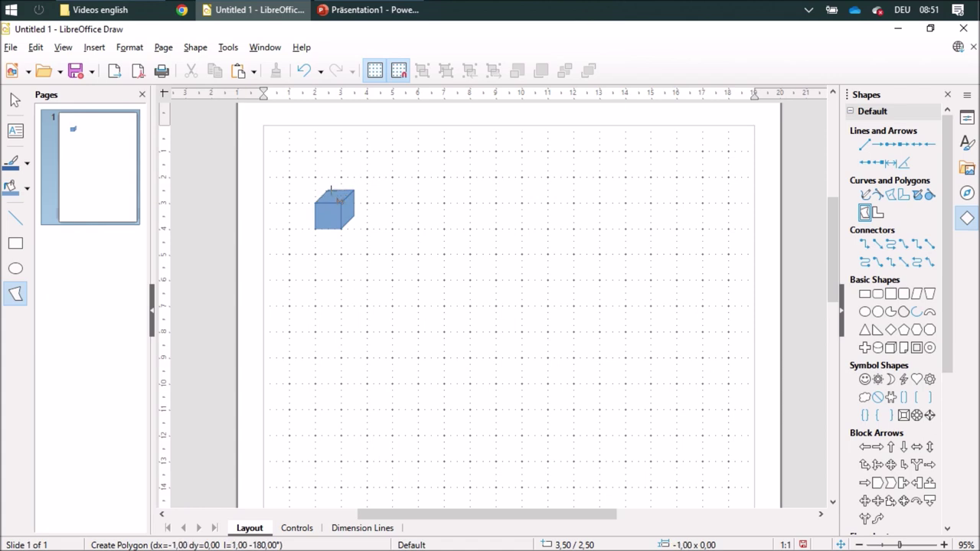
click(328, 189)
double_click(314, 203)
click(491, 264)
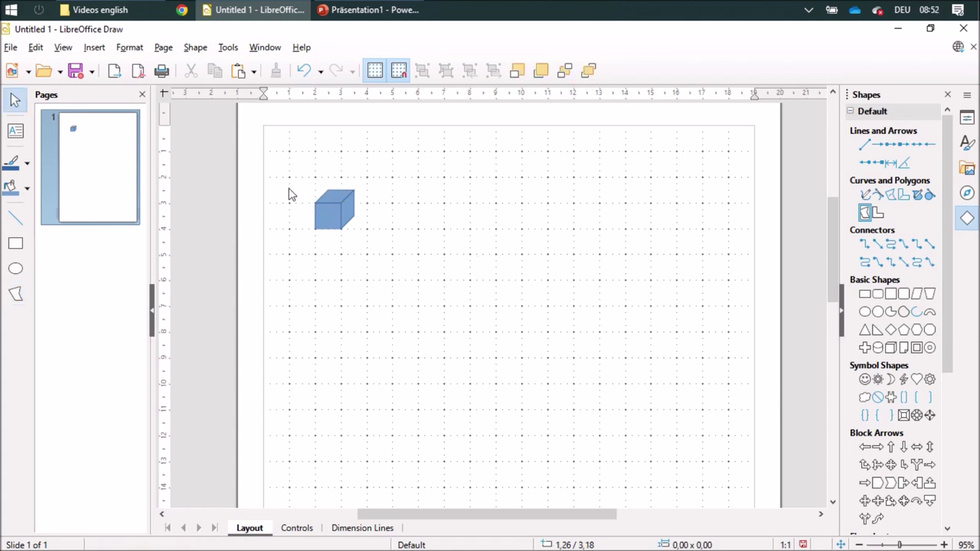
Give all three cube faces black outlines and a white fill.
drag(294, 162, 441, 259)
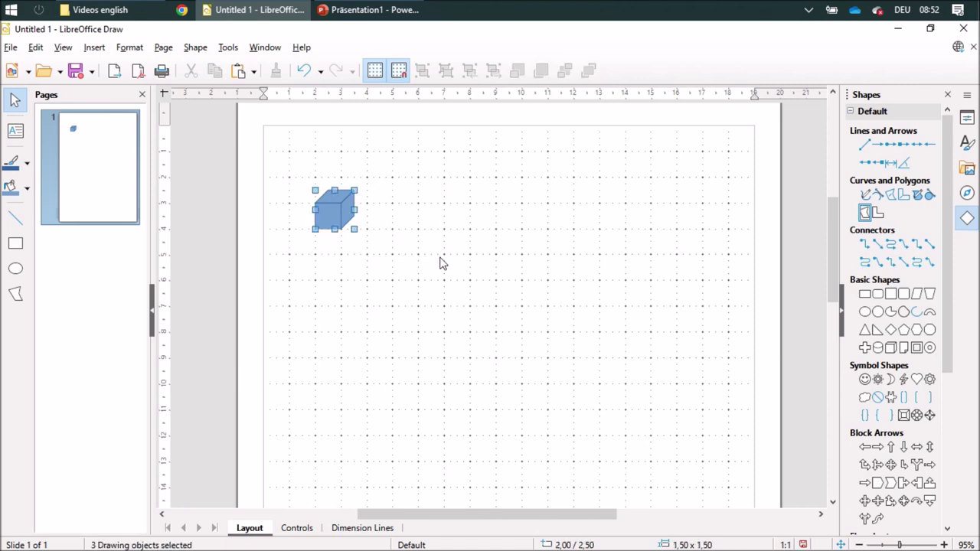
click(27, 164)
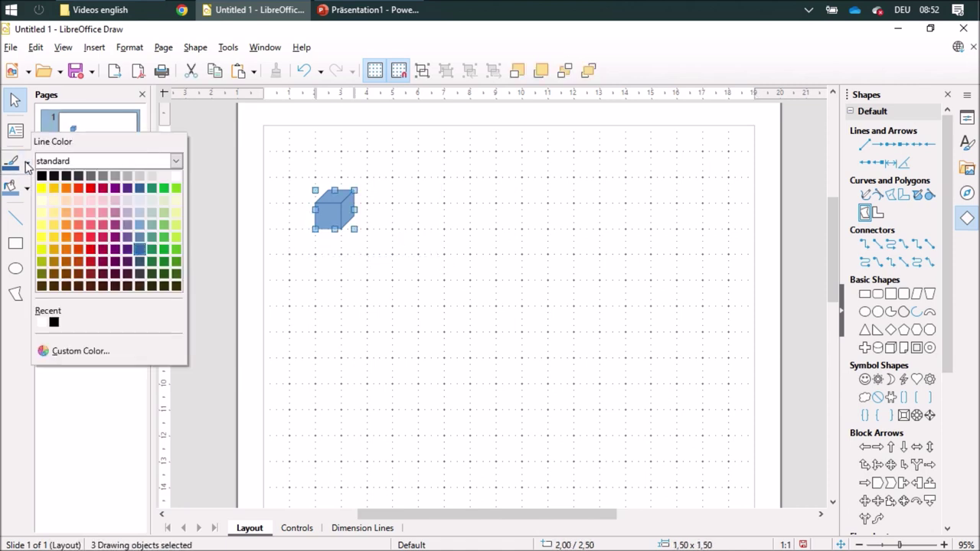
click(42, 176)
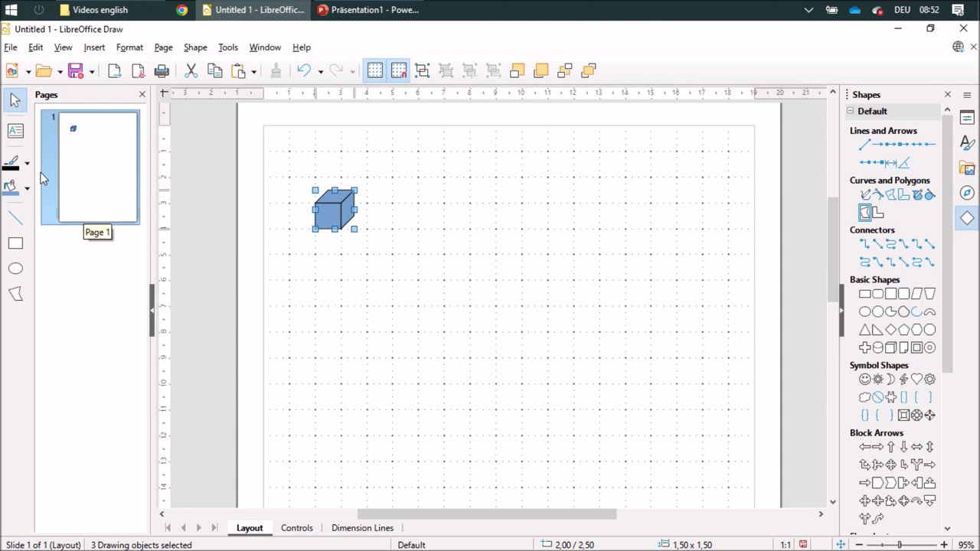
click(27, 188)
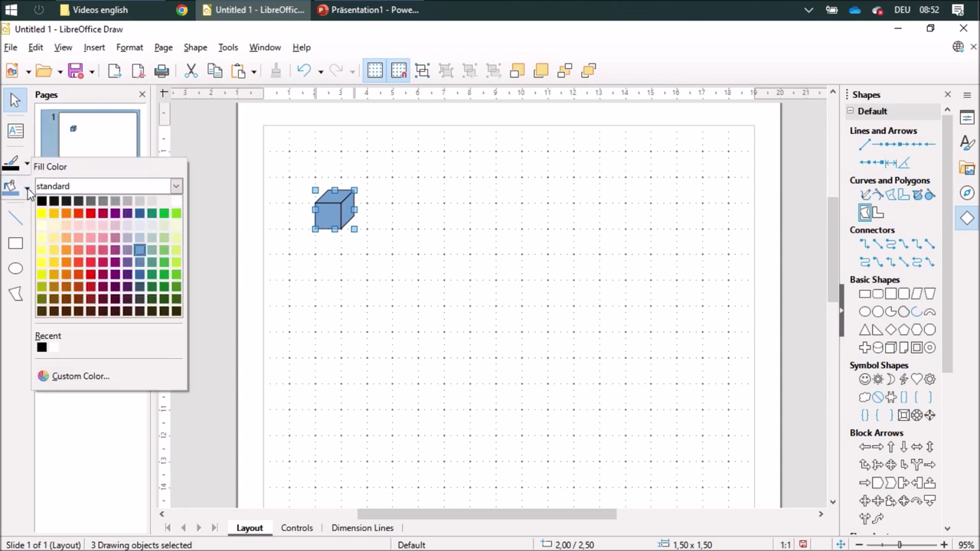
click(176, 203)
click(420, 280)
Fill the cube's right face black and its front face gray.
click(350, 208)
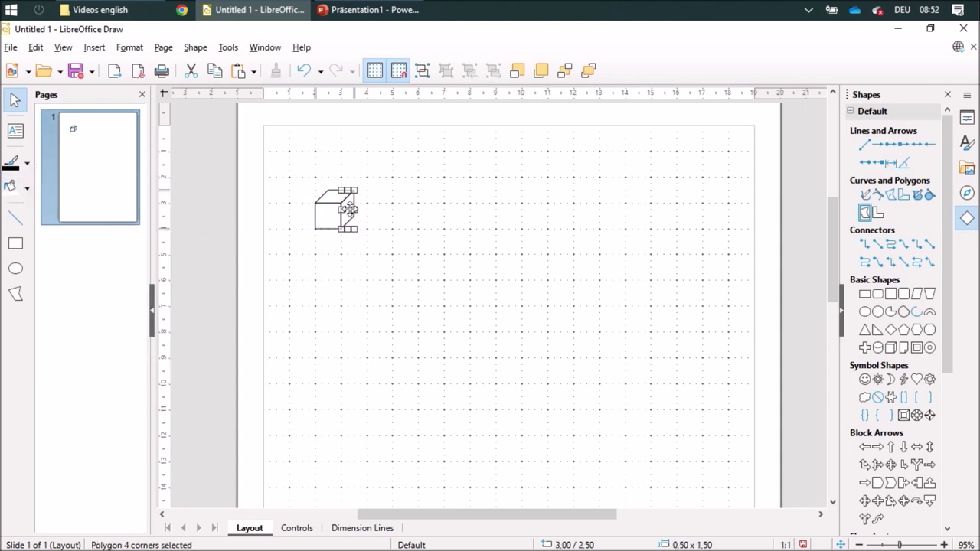
click(28, 188)
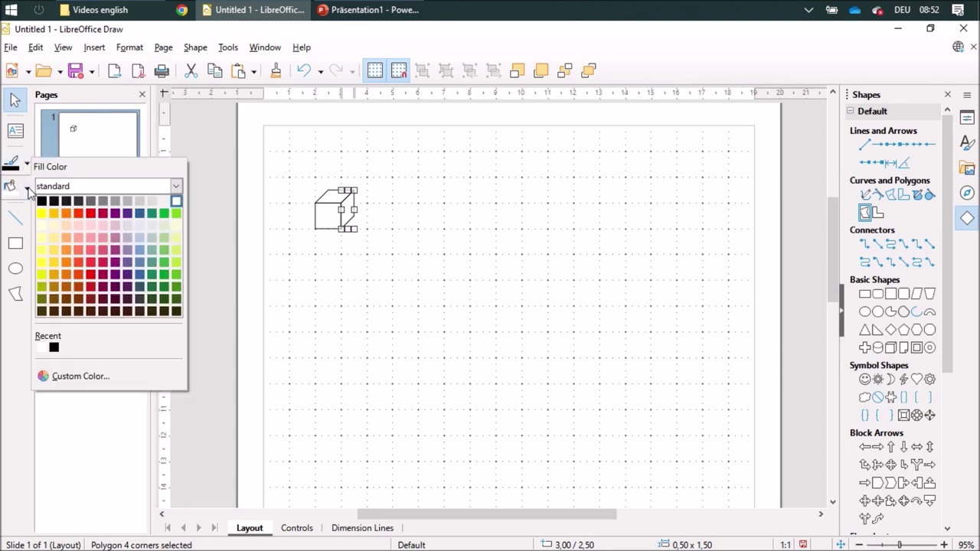
click(41, 201)
click(329, 219)
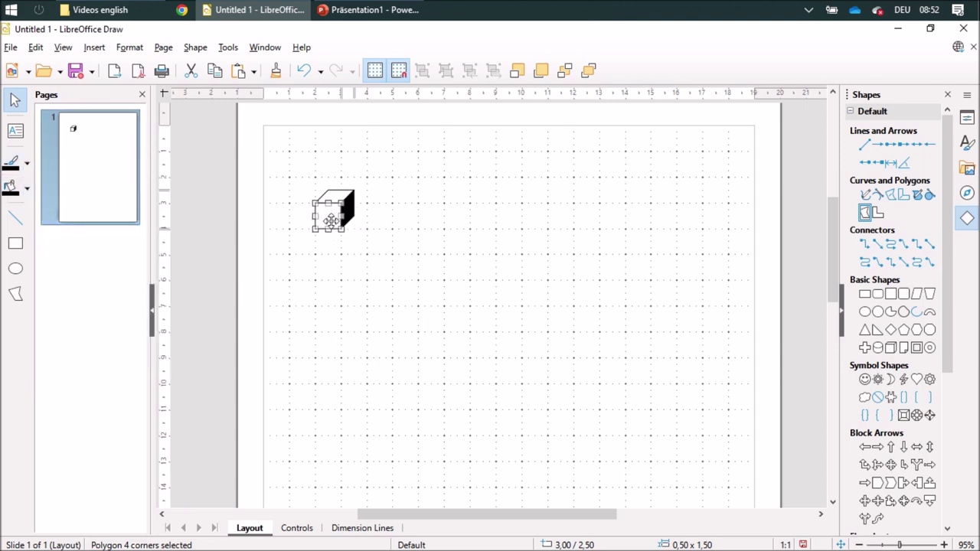
click(28, 188)
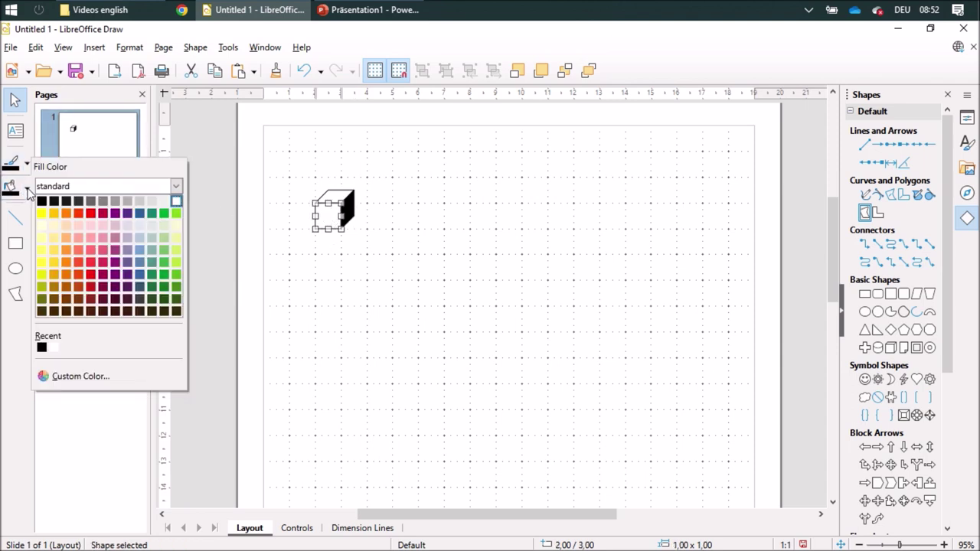
click(103, 201)
click(439, 280)
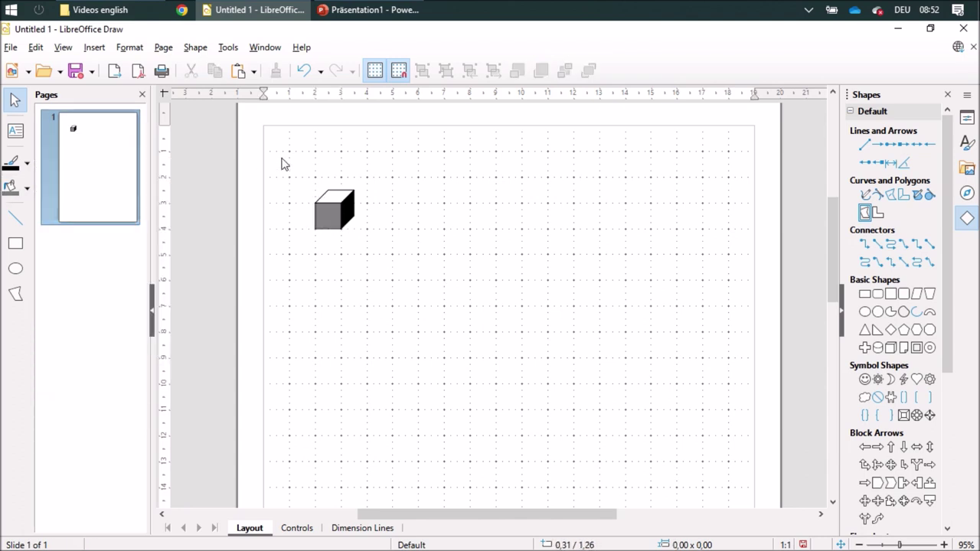
Group the three cube faces and add the cube to the Gallery's Math theme.
drag(282, 163, 416, 261)
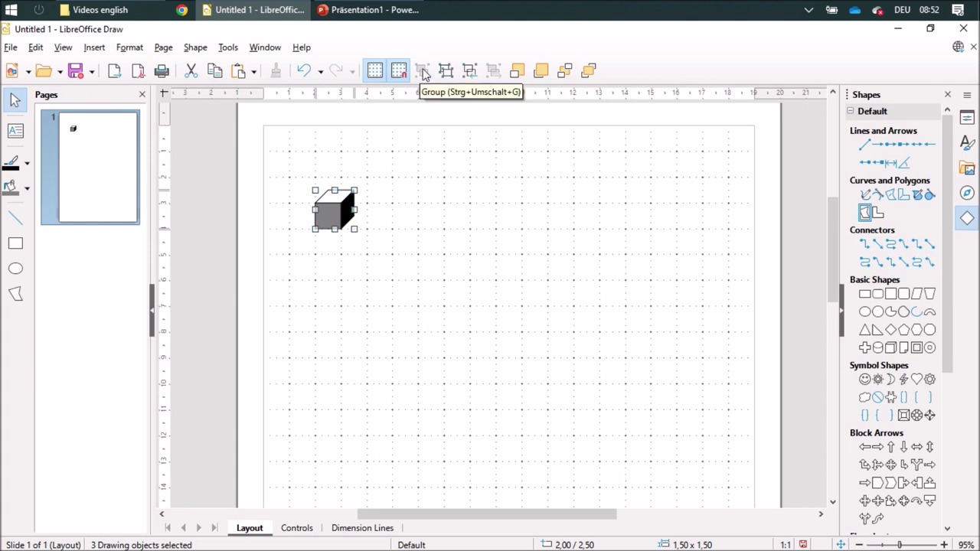
click(445, 71)
click(967, 167)
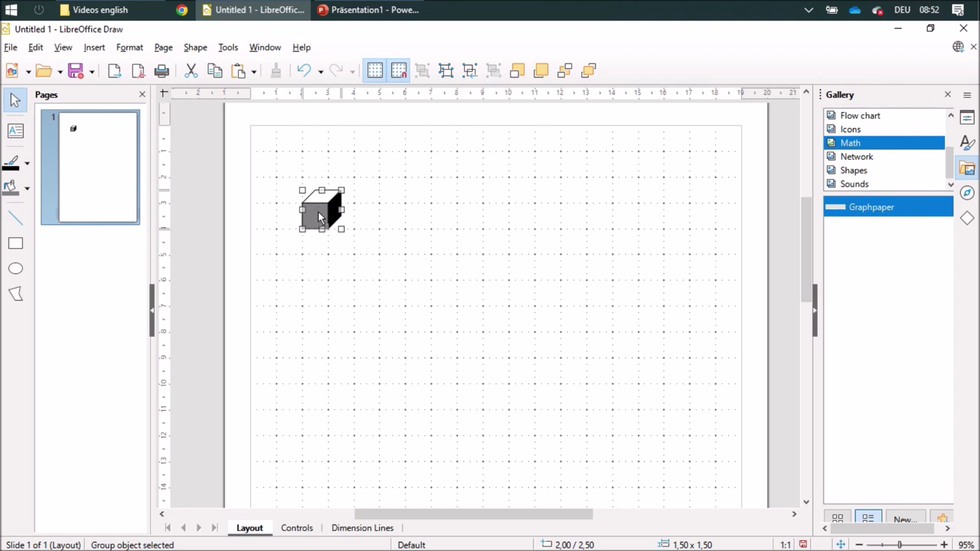
drag(319, 211, 896, 249)
drag(889, 247, 889, 248)
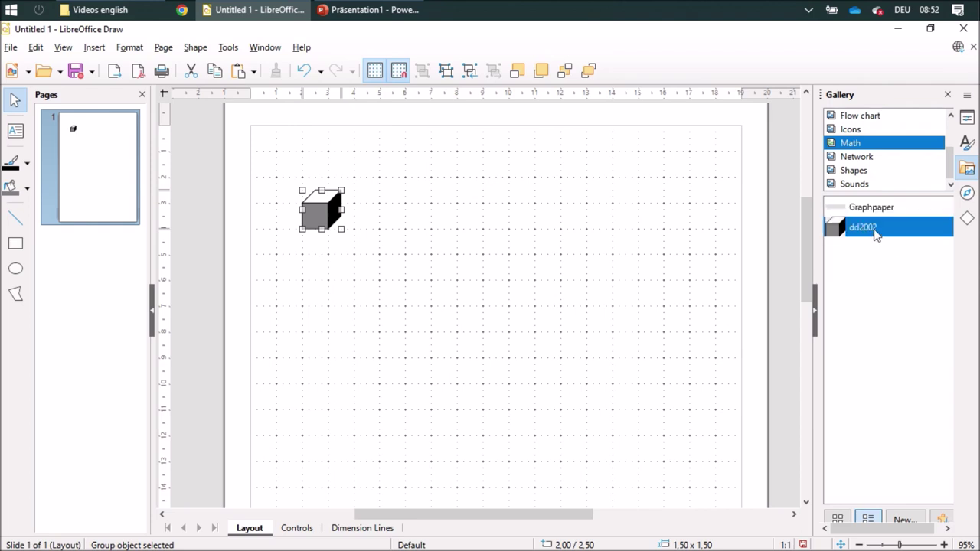
Retitle the new Gallery cube item, entering 'Cu' as its title.
right_click(877, 234)
click(911, 276)
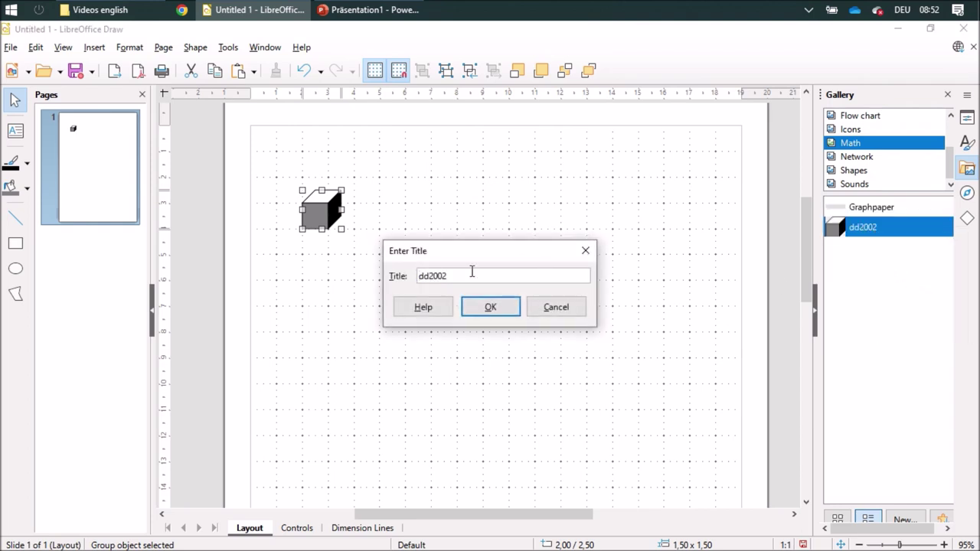
drag(484, 274, 370, 278)
text(Cube)
click(483, 311)
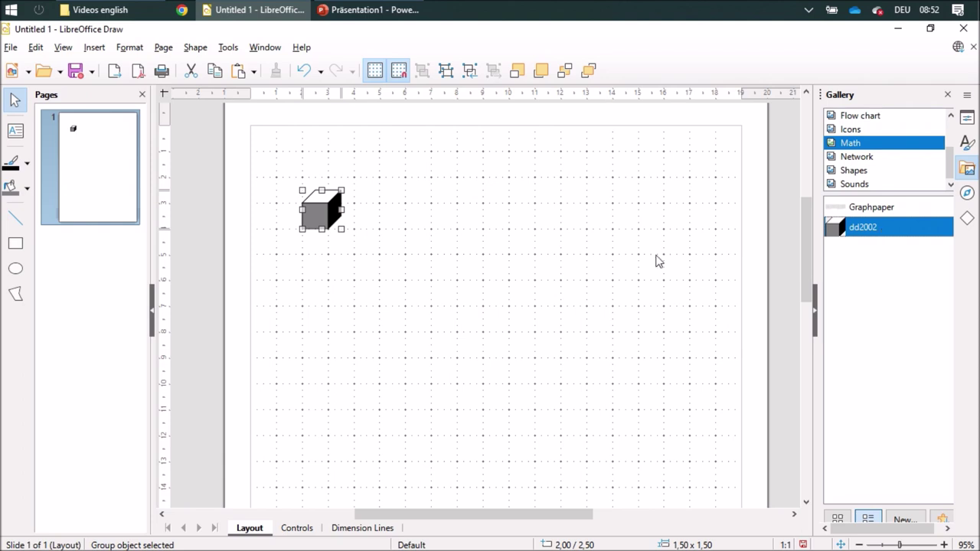
click(539, 286)
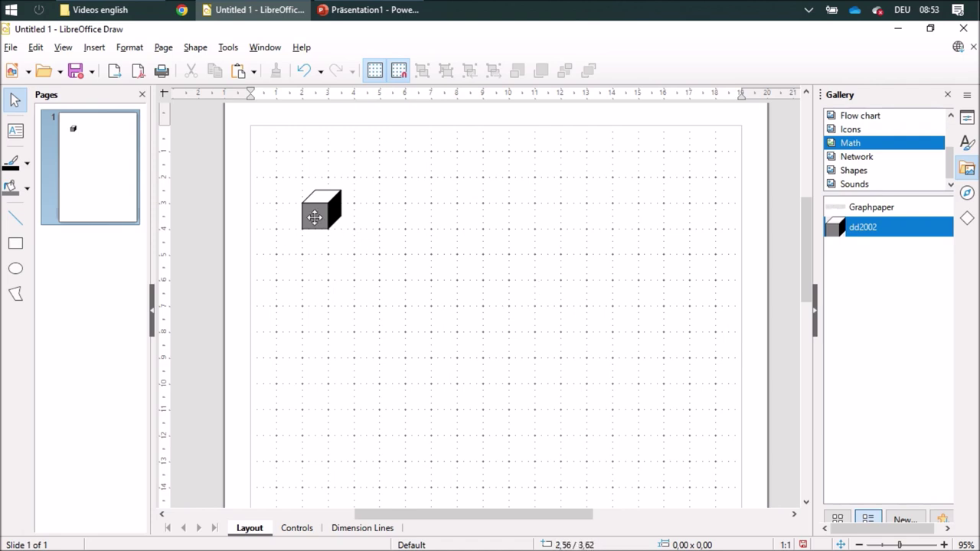
Move the cube mid-page and copy it into a two-cube column with cubes on each base side.
mouse_move(317, 217)
mouse_down()
mouse_move(463, 272)
mouse_move(476, 239)
mouse_up()
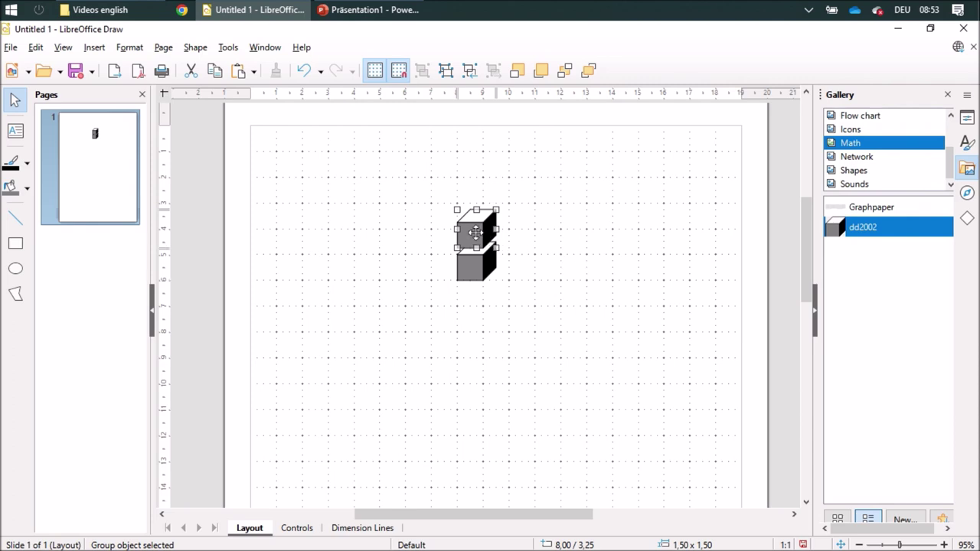
drag(476, 232, 476, 238)
mouse_move(476, 241)
mouse_down()
mouse_move(476, 209)
mouse_move(500, 239)
mouse_up()
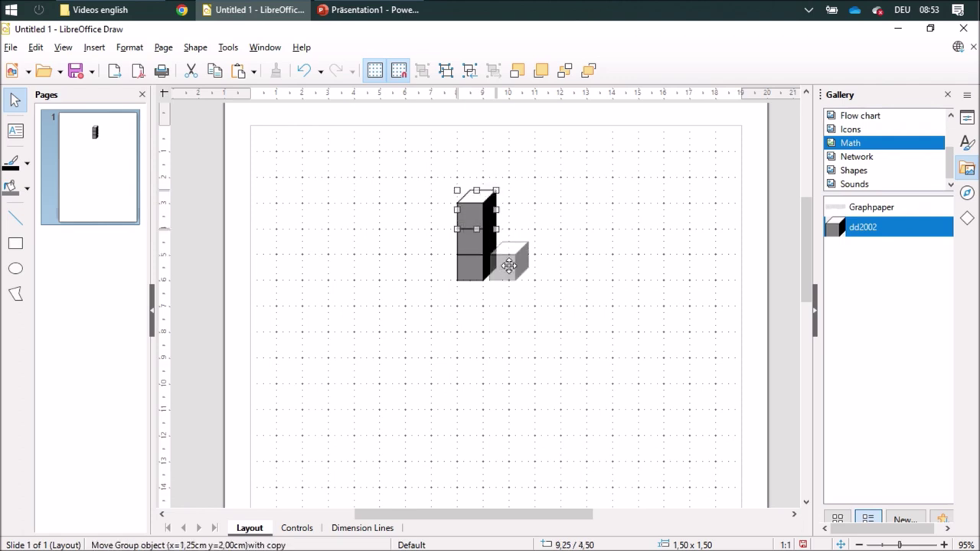
drag(509, 265, 501, 268)
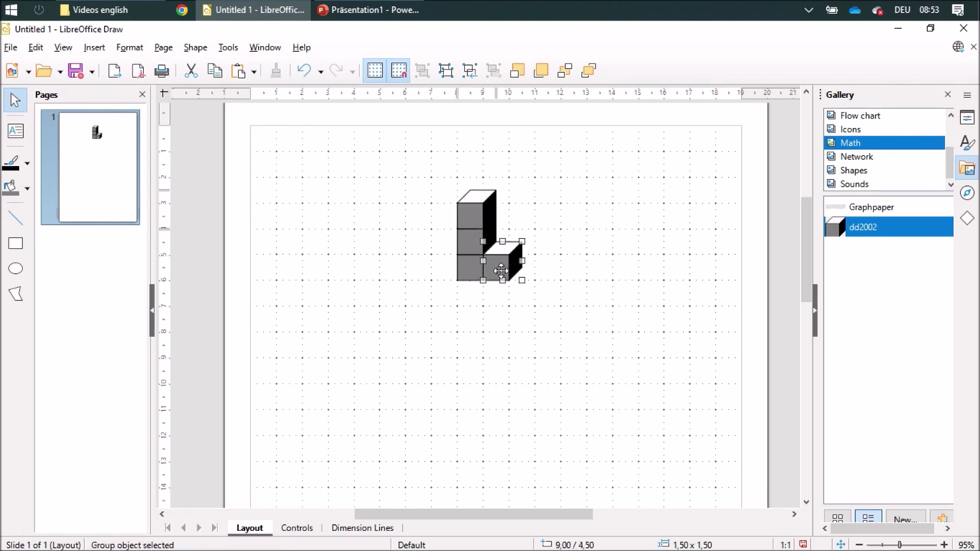
drag(501, 270, 446, 266)
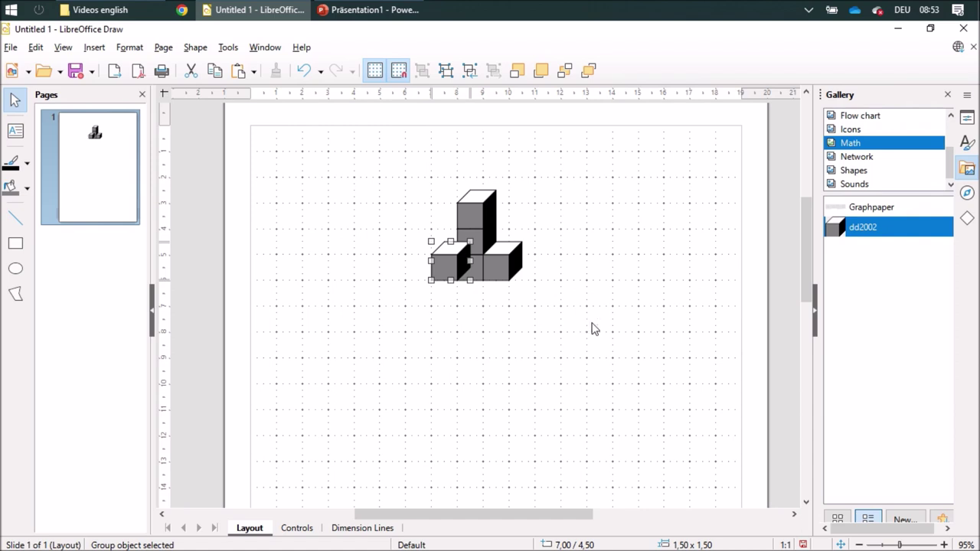
Reorder the bottom-left cube via Send Backward and Bring to Front, finishing with Send to Back.
click(517, 77)
click(519, 77)
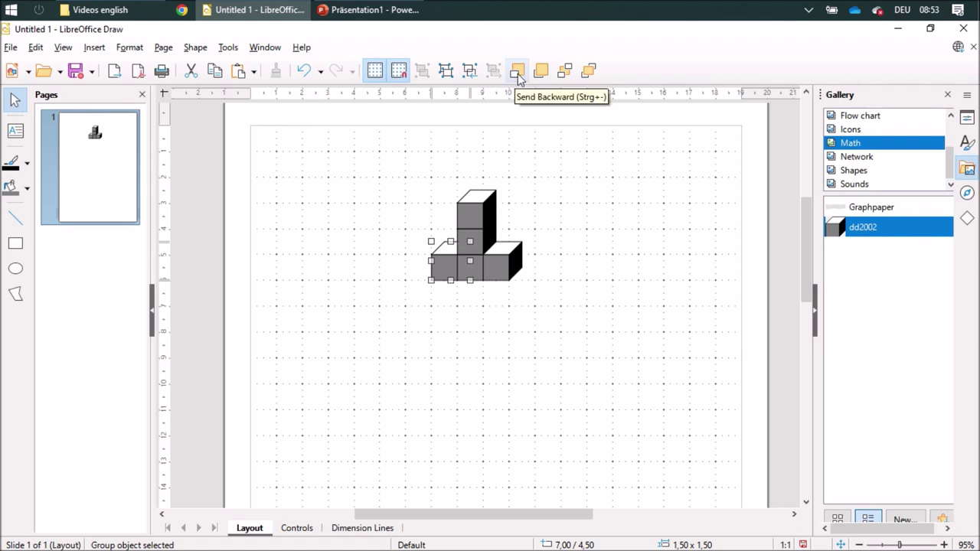
click(587, 71)
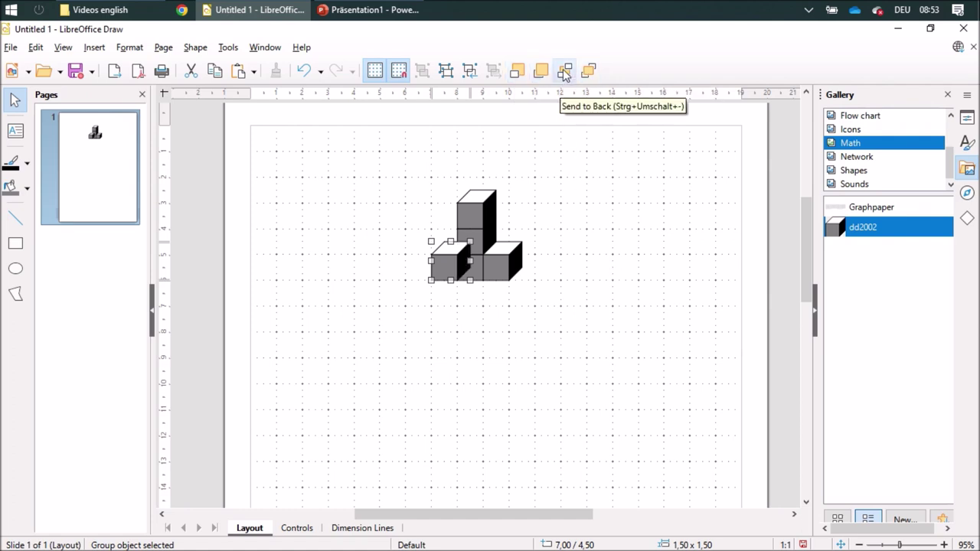
click(564, 71)
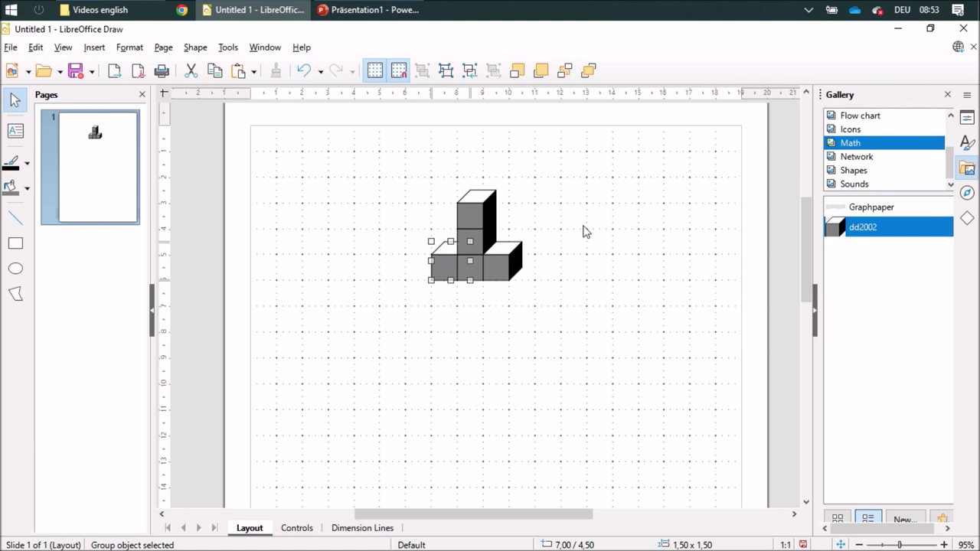